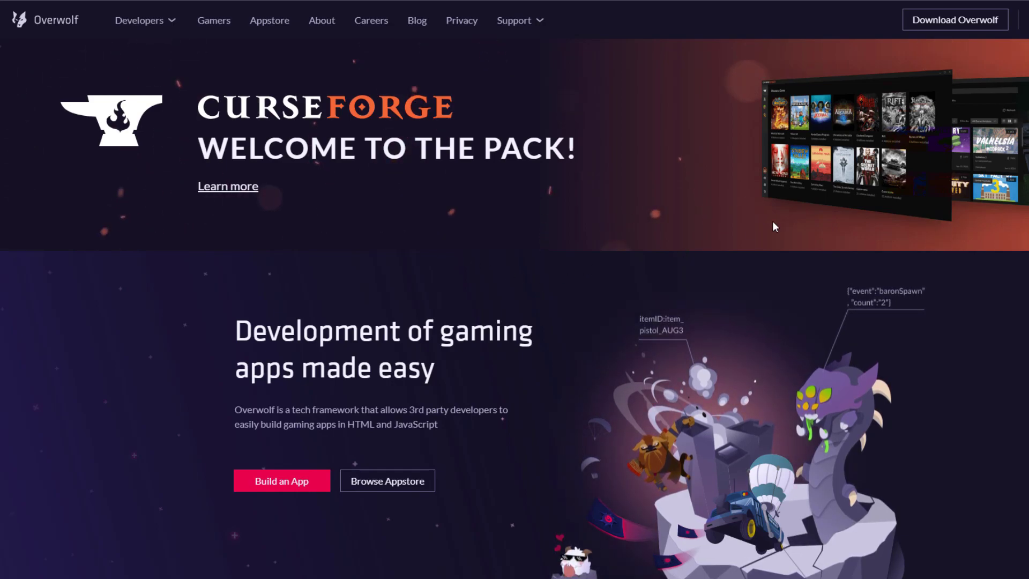
Download OverwolfInstaller.exe from the Overwolf homepage's Download Overwolf button
{"action": "left_click", "coordinate": [965, 21]}
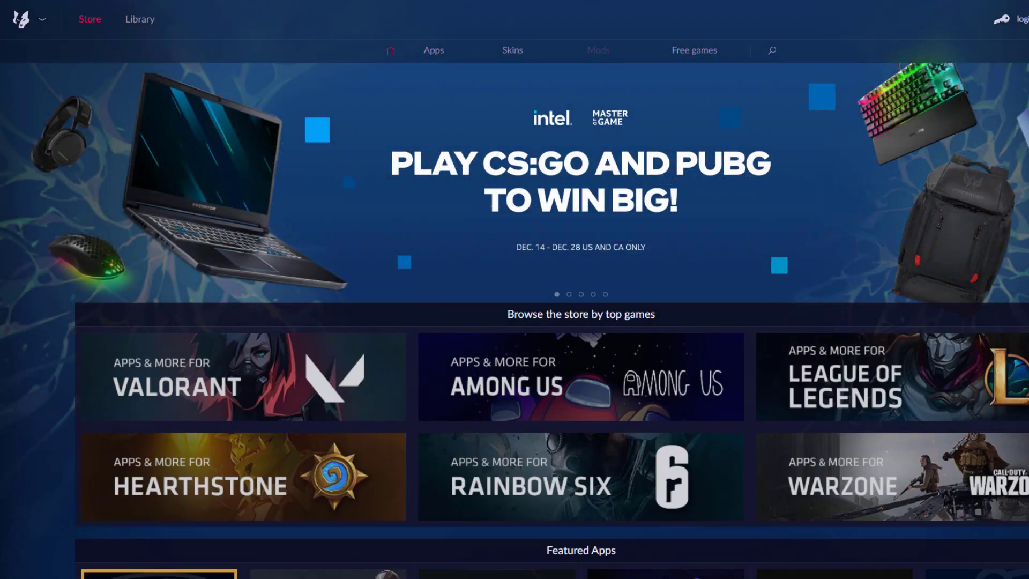
Search the Overwolf Store for 'curseforge', install the CurseForge app and launch it
{"action": "left_click", "coordinate": [778, 57]}
{"action": "type", "text": "curseforge"}
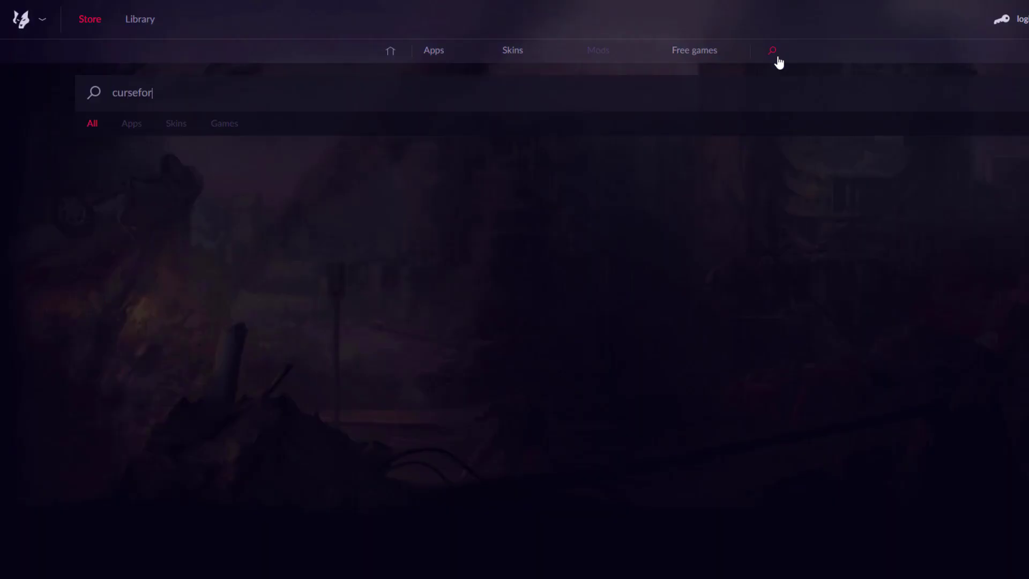
{"action": "mouse_move", "coordinate": [164, 236]}
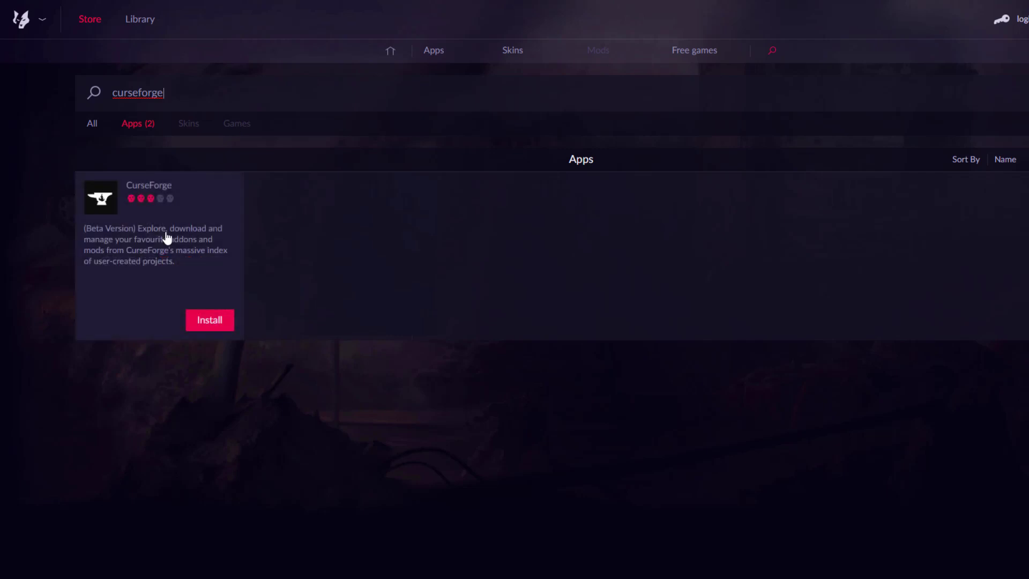
{"action": "left_click", "coordinate": [204, 320]}
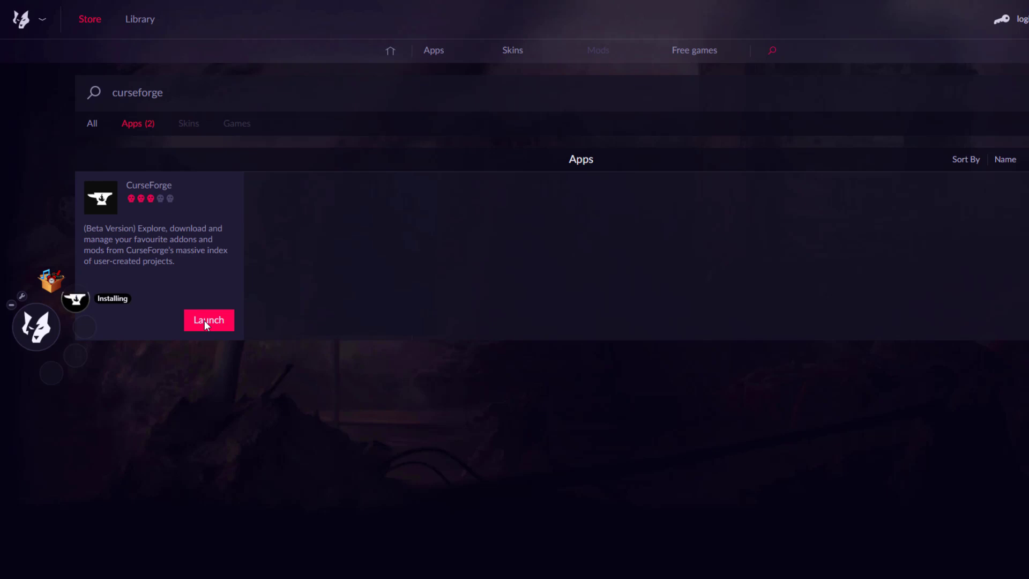
{"action": "left_click", "coordinate": [204, 320]}
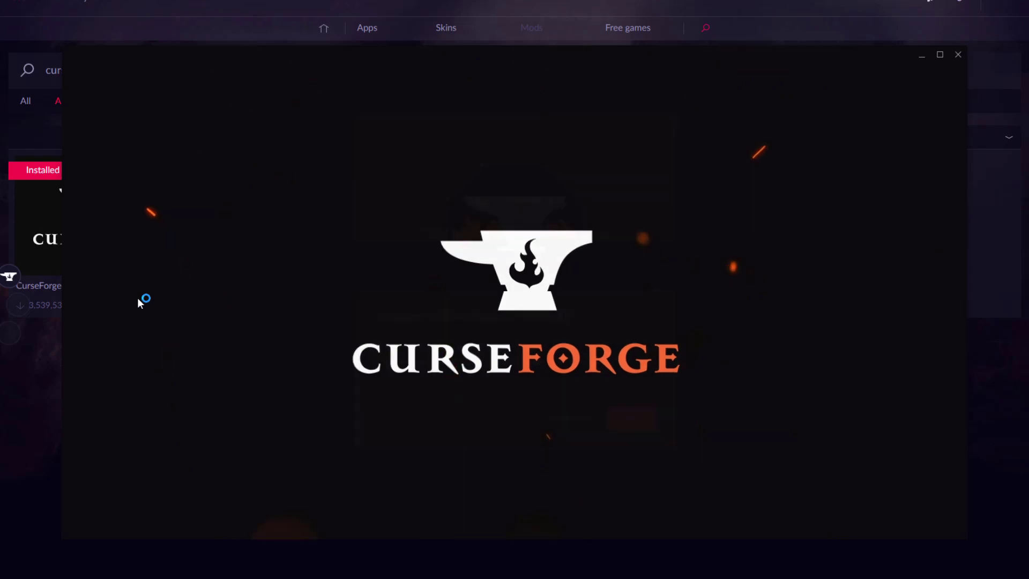
Skip the CurseForge intro, choose Minecraft and accept its default modding folder
{"action": "left_click", "coordinate": [564, 418]}
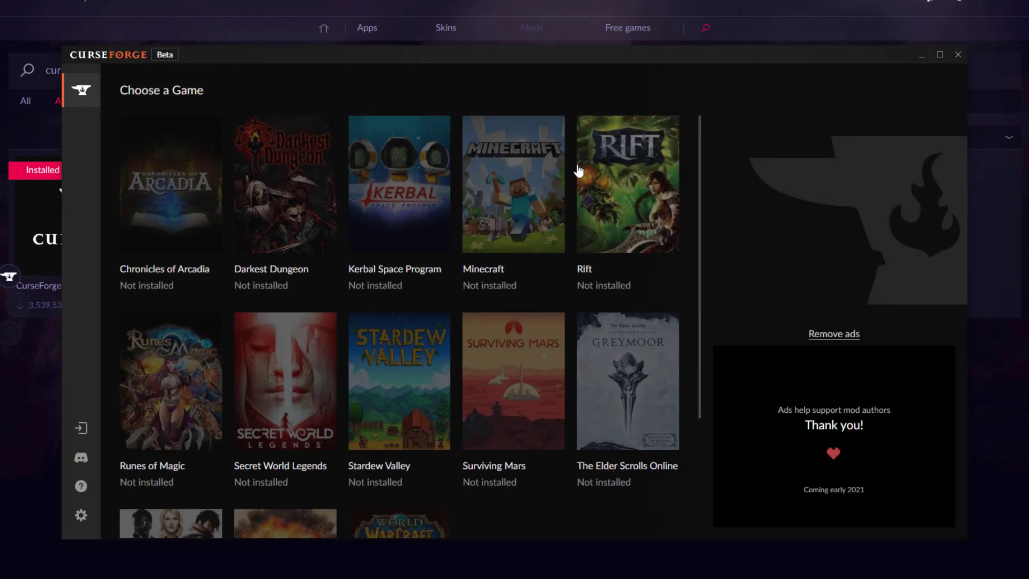
{"action": "left_click", "coordinate": [513, 197]}
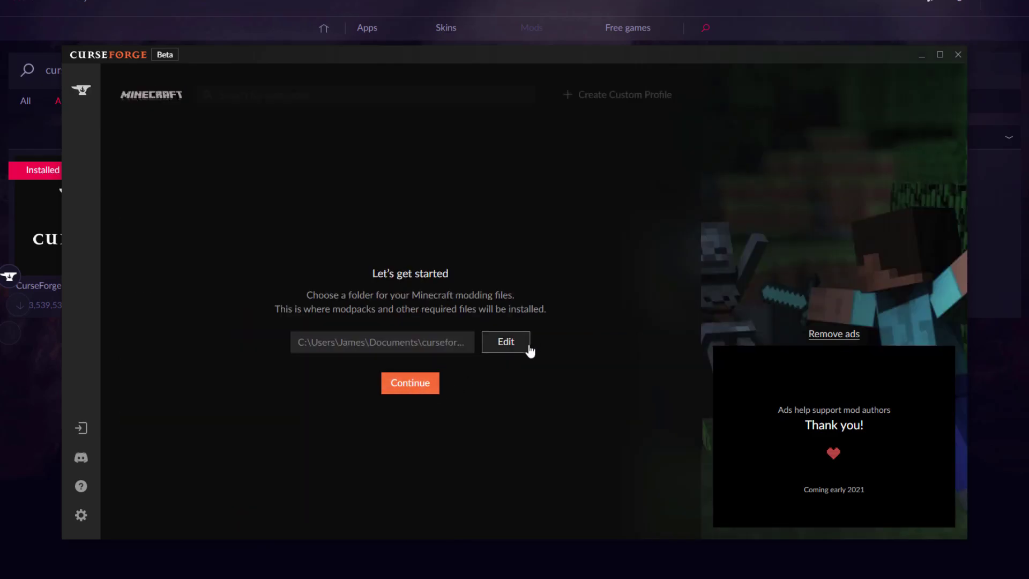
{"action": "left_click", "coordinate": [420, 385]}
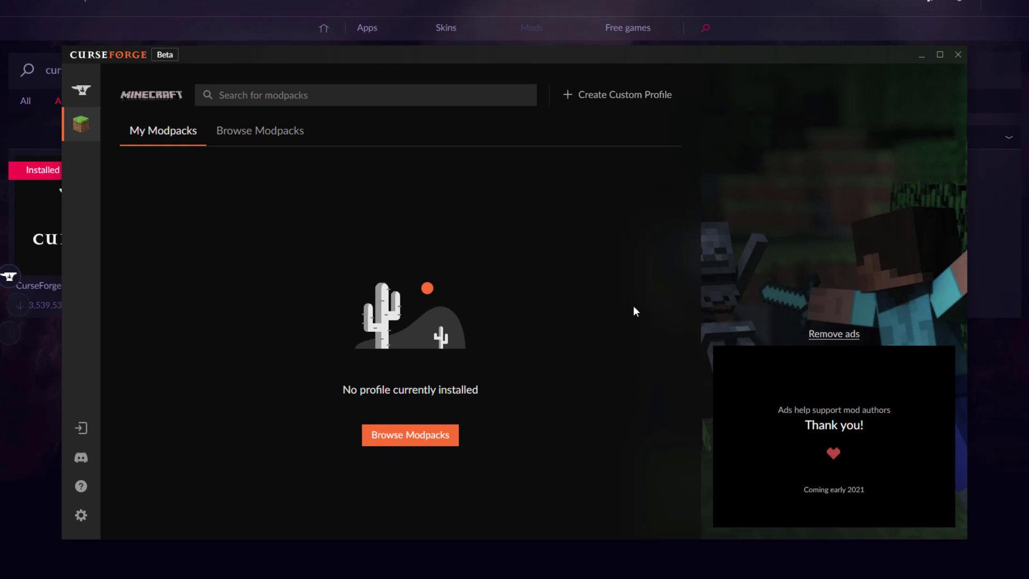
Create a custom profile named 'serverminer' with Minecraft 1.16.4 and forge-35.1.4
{"action": "left_click", "coordinate": [644, 102]}
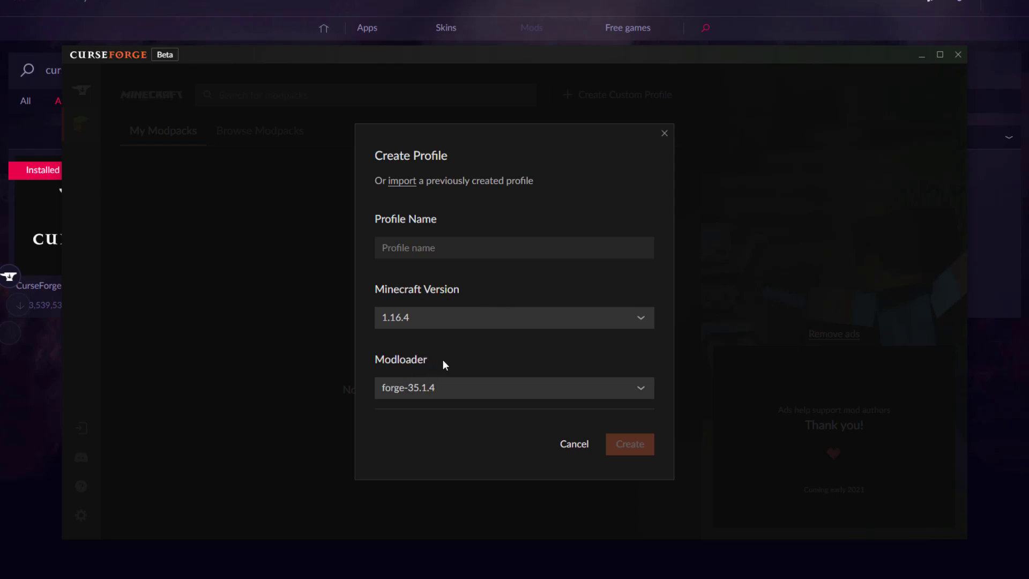
{"action": "left_click", "coordinate": [448, 249]}
{"action": "type", "text": "serverminer"}
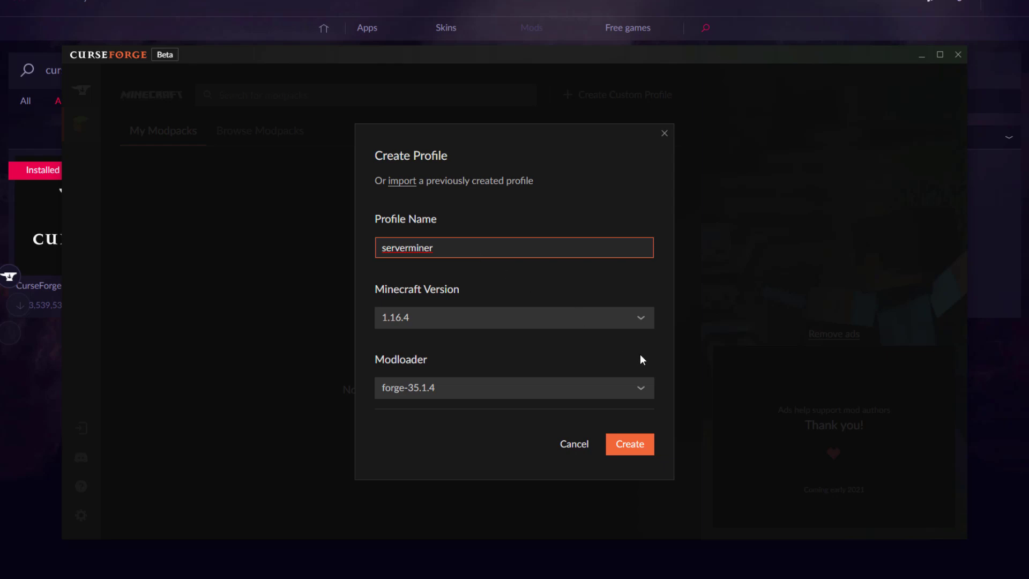
{"action": "left_click", "coordinate": [636, 446]}
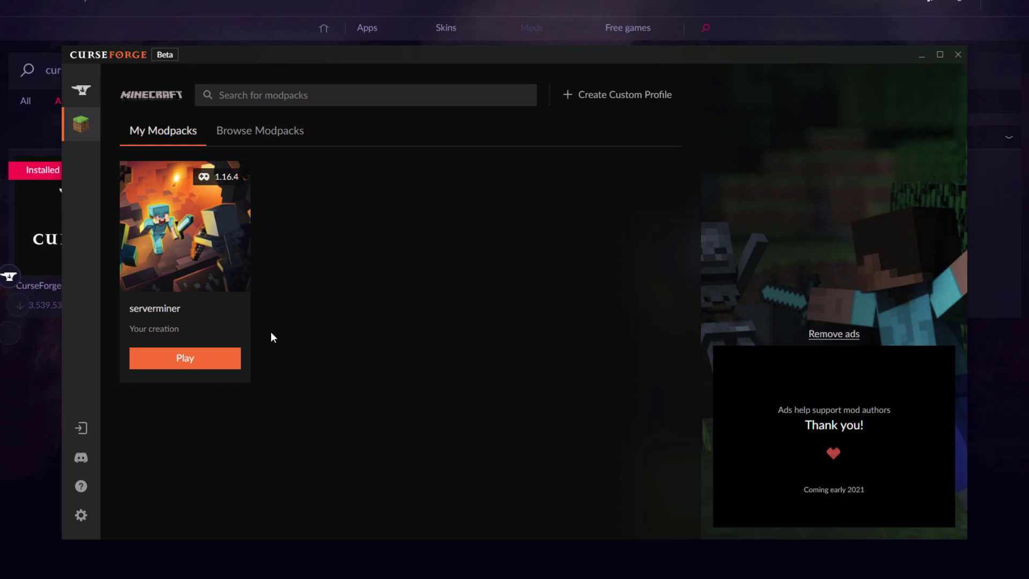
Install Just Enough Items (JEI) and Iron Chests into the serverminer profile
{"action": "left_click", "coordinate": [239, 322]}
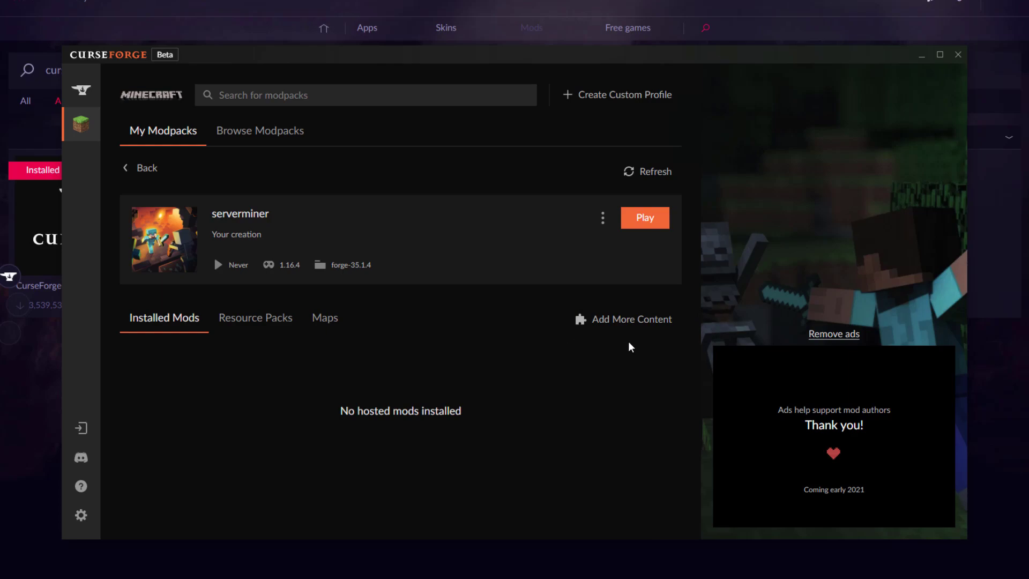
{"action": "left_click", "coordinate": [637, 320]}
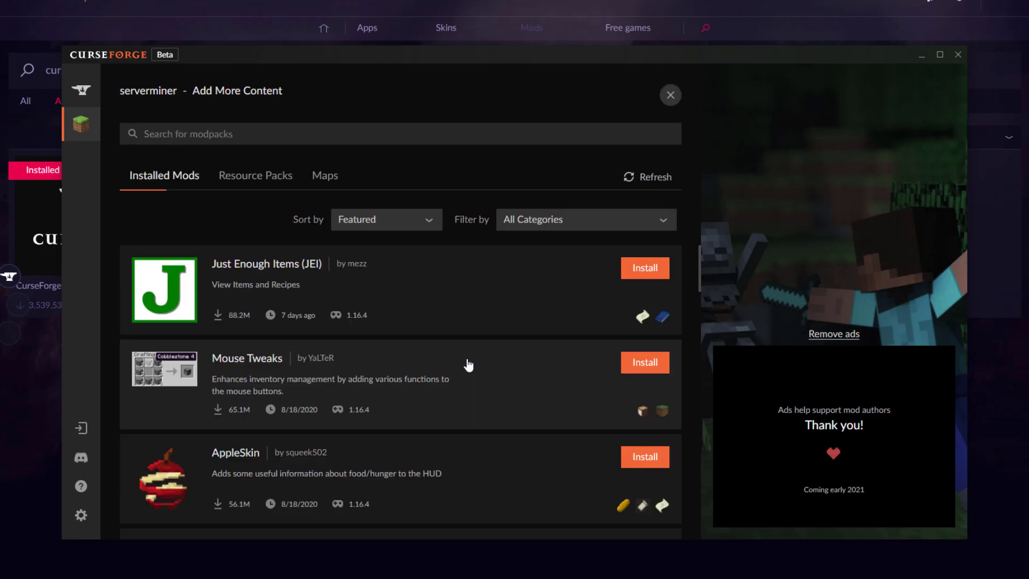
{"action": "scroll", "coordinate": [466, 364], "scroll_direction": "down", "scroll_amount": 5}
{"action": "scroll", "coordinate": [482, 378], "scroll_direction": "up", "scroll_amount": 5}
{"action": "left_click", "coordinate": [642, 270]}
{"action": "scroll", "coordinate": [519, 375], "scroll_direction": "down", "scroll_amount": 3}
{"action": "left_click", "coordinate": [644, 374]}
{"action": "scroll", "coordinate": [509, 424], "scroll_direction": "up", "scroll_amount": 3}
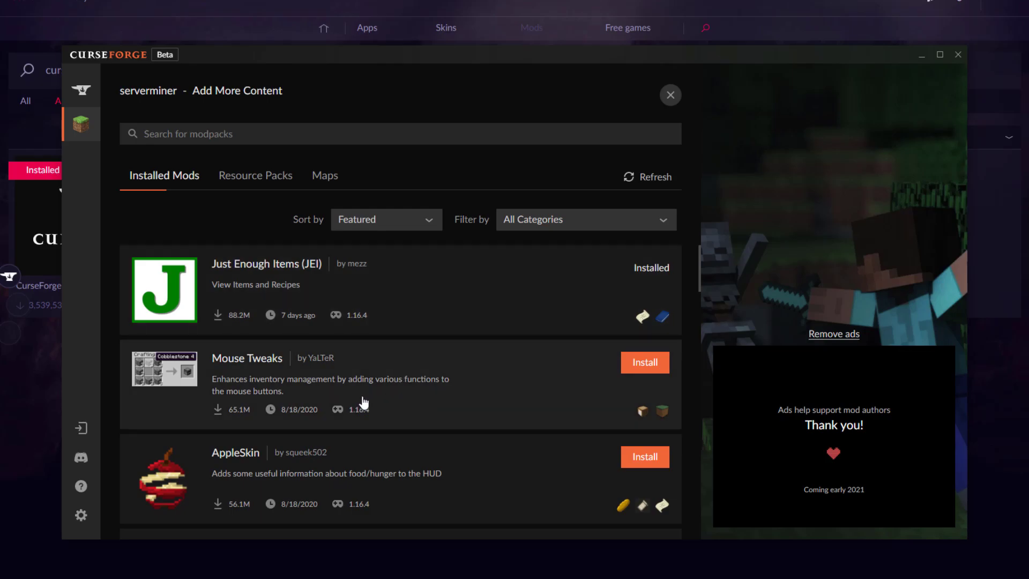
{"action": "left_click", "coordinate": [670, 95]}
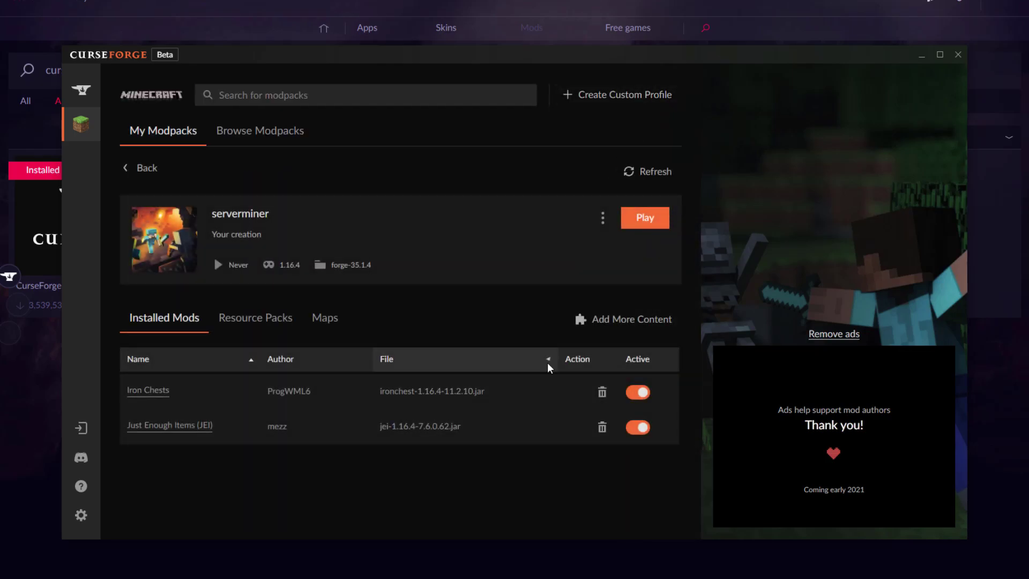
Export the serverminer profile as package version 1, including the mod jar files
{"action": "left_click", "coordinate": [604, 219]}
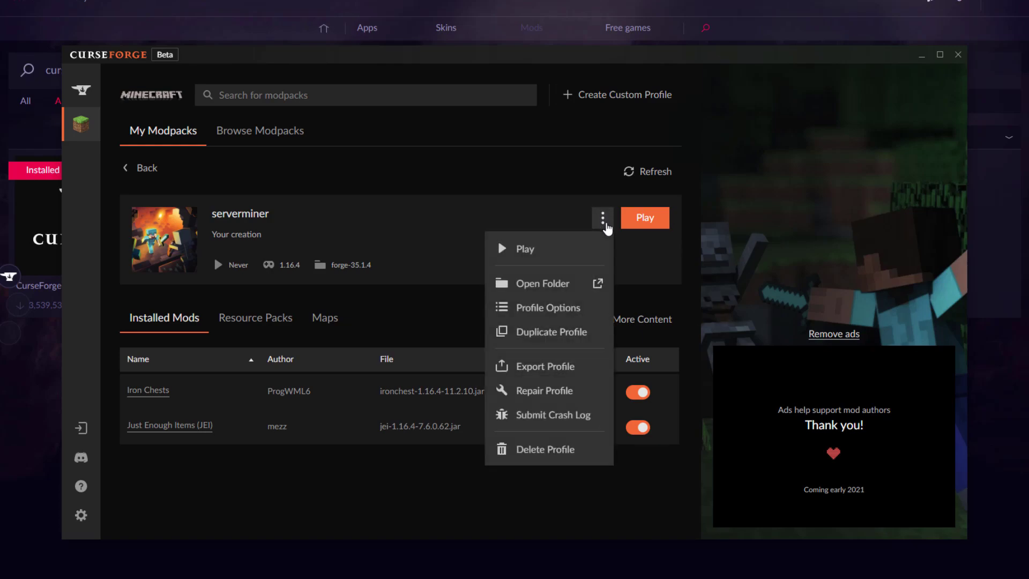
{"action": "left_click", "coordinate": [589, 368]}
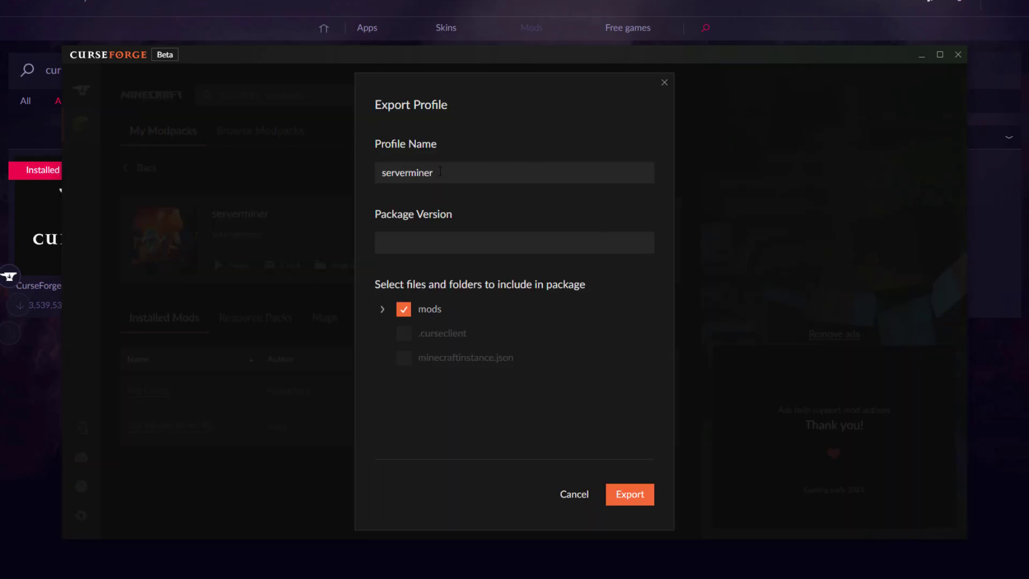
{"action": "left_click", "coordinate": [418, 245]}
{"action": "type", "text": "1"}
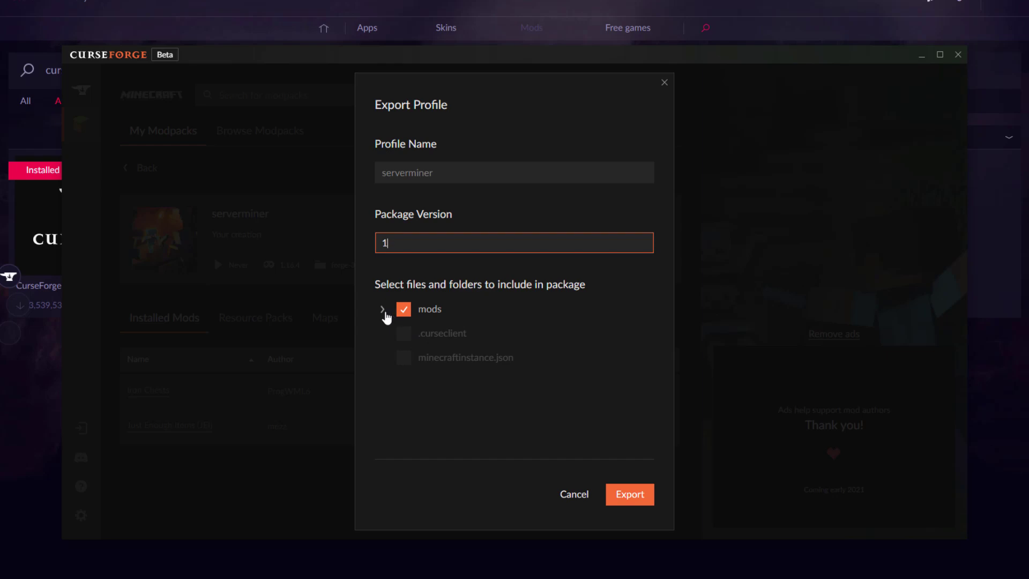
{"action": "left_click", "coordinate": [383, 310]}
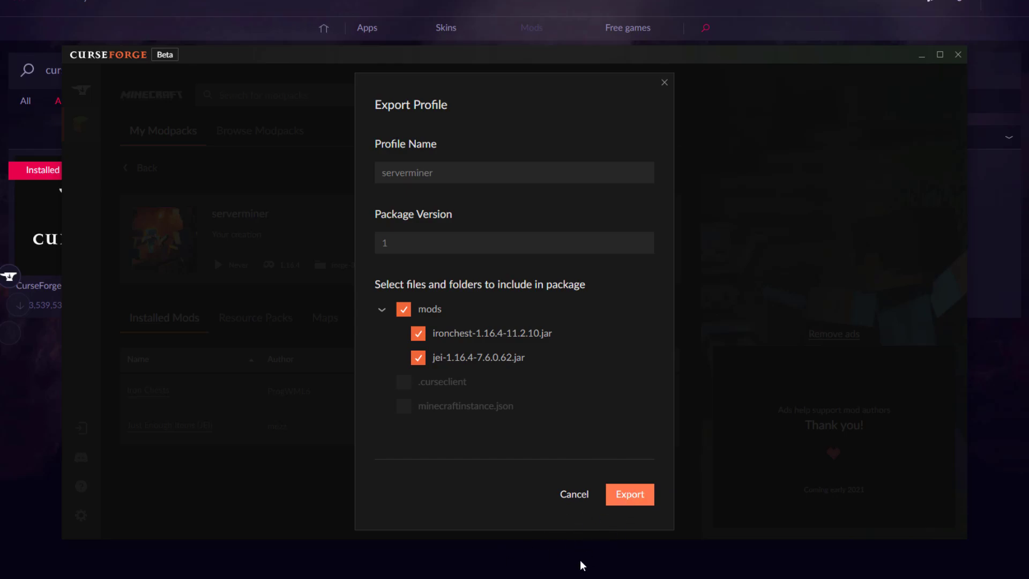
Choose the Export folder in Downloads as the export destination
{"action": "scroll", "coordinate": [61, 102], "scroll_direction": "up", "scroll_amount": 2}
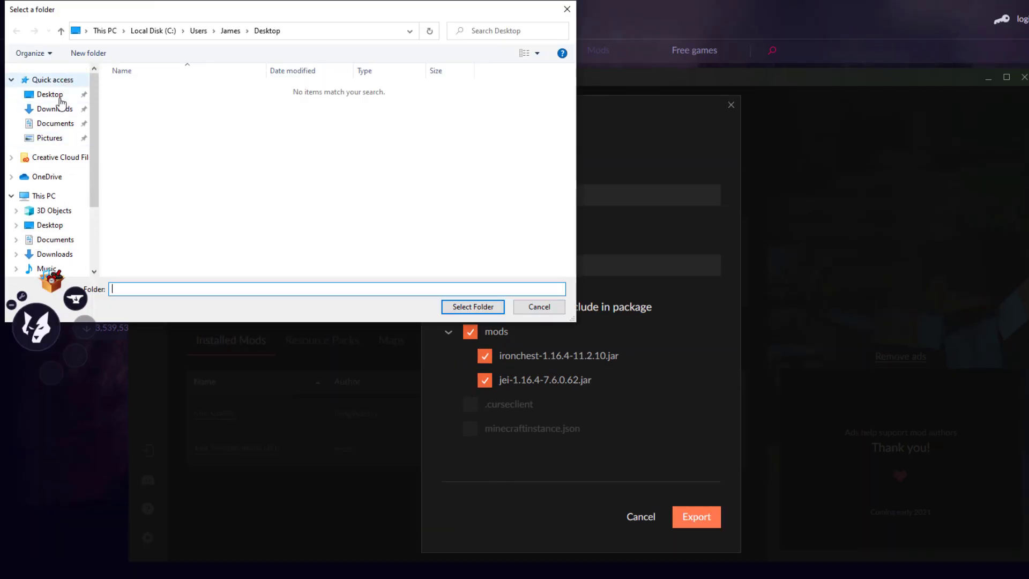
{"action": "left_click", "coordinate": [57, 109]}
{"action": "left_click", "coordinate": [168, 121]}
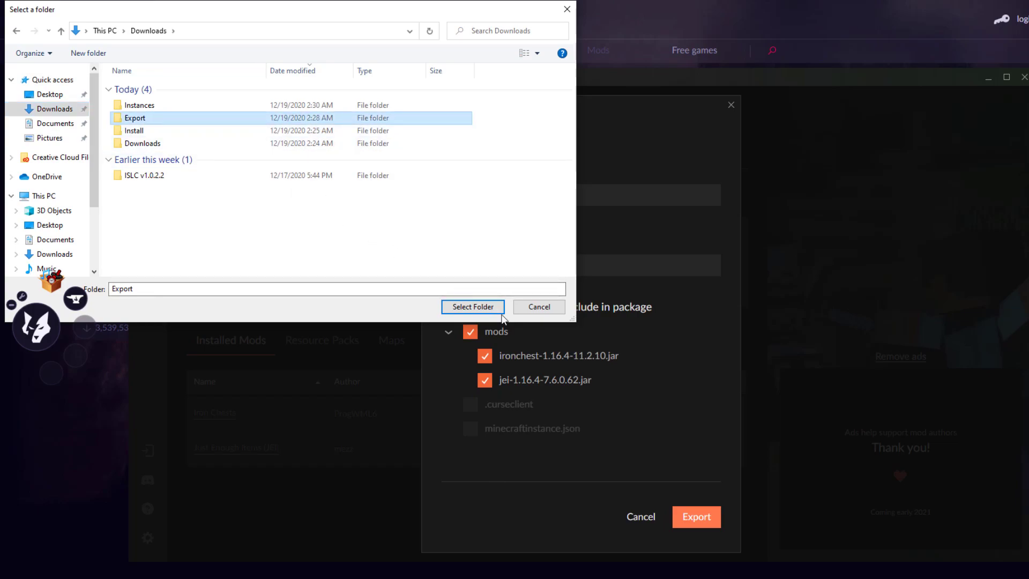
{"action": "left_click", "coordinate": [480, 306]}
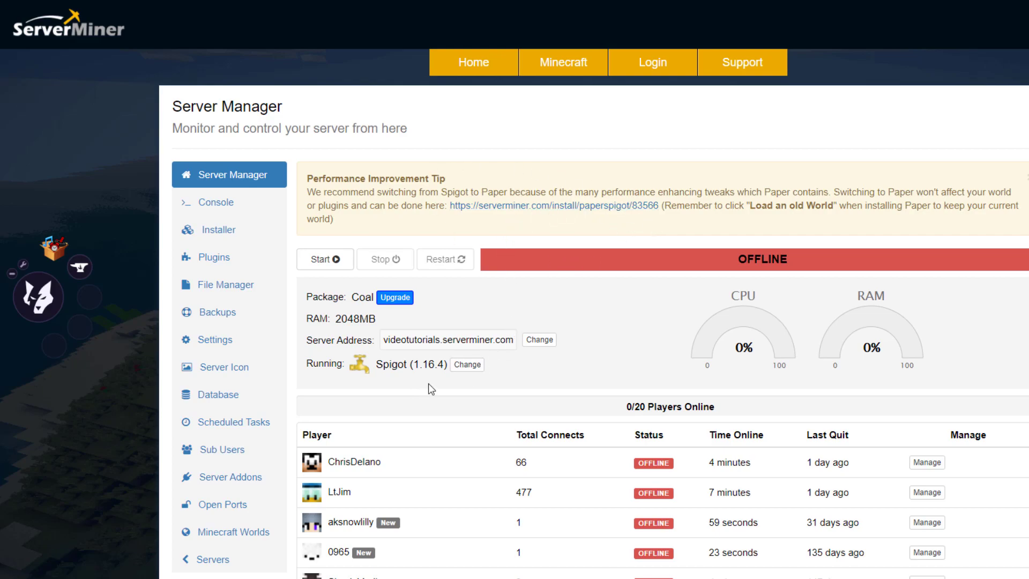
Change the server's software to Build Your Own Modpack and choose Upload Exported ZIP File
{"action": "left_click", "coordinate": [467, 368]}
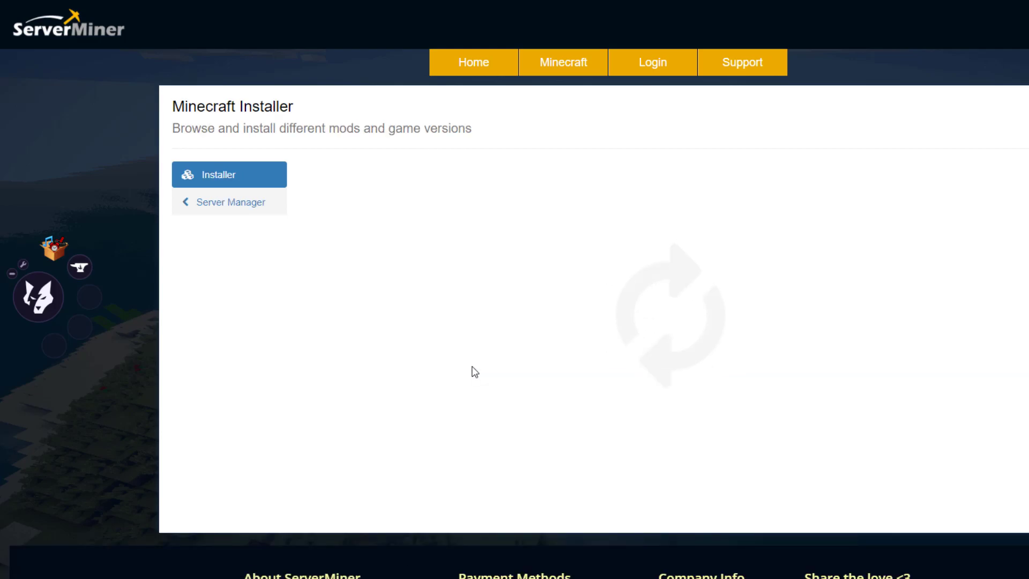
{"action": "scroll", "coordinate": [476, 372], "scroll_direction": "down", "scroll_amount": 2}
{"action": "scroll", "coordinate": [479, 376], "scroll_direction": "down", "scroll_amount": 7}
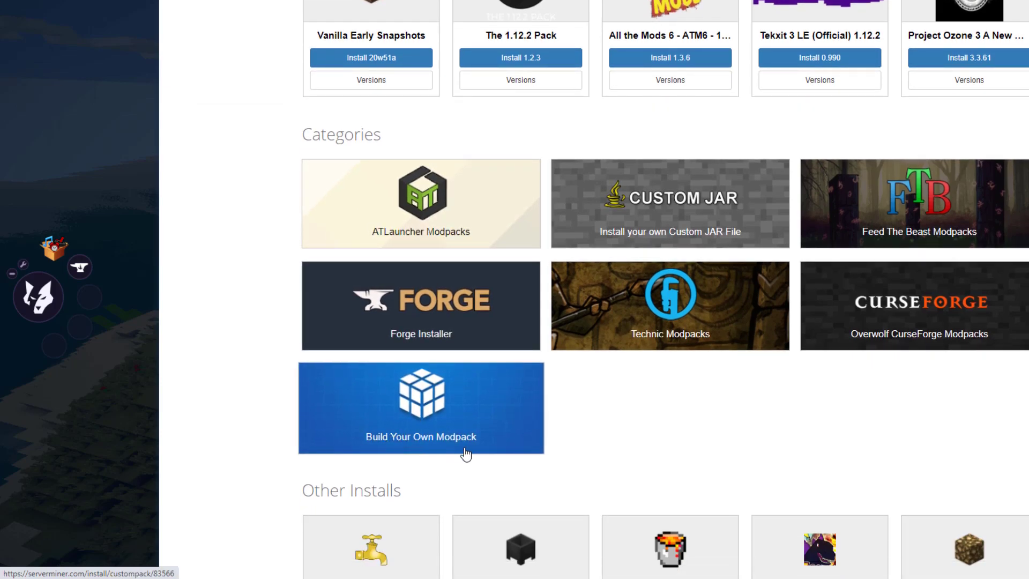
{"action": "left_click", "coordinate": [475, 431]}
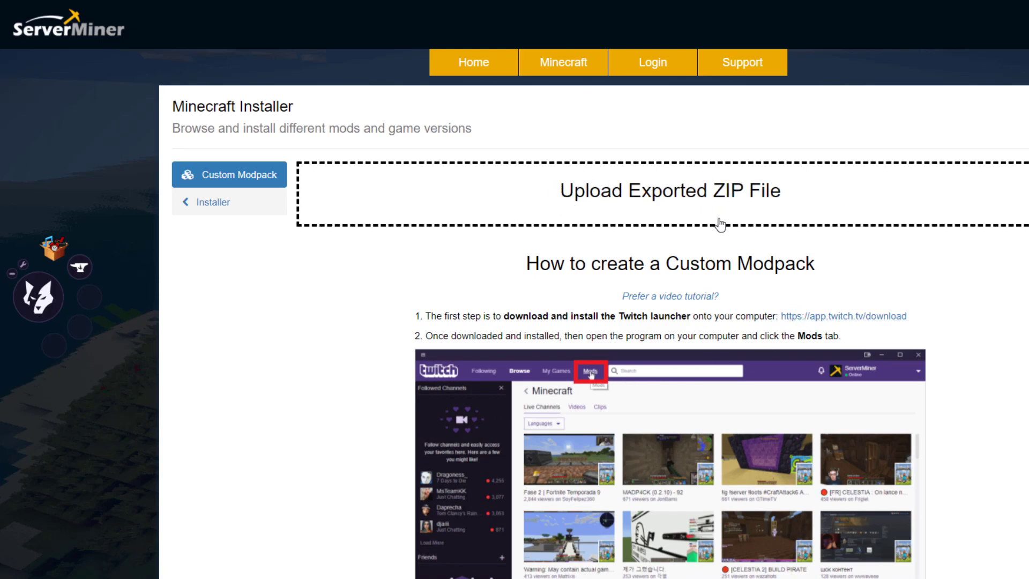
{"action": "left_click", "coordinate": [735, 222]}
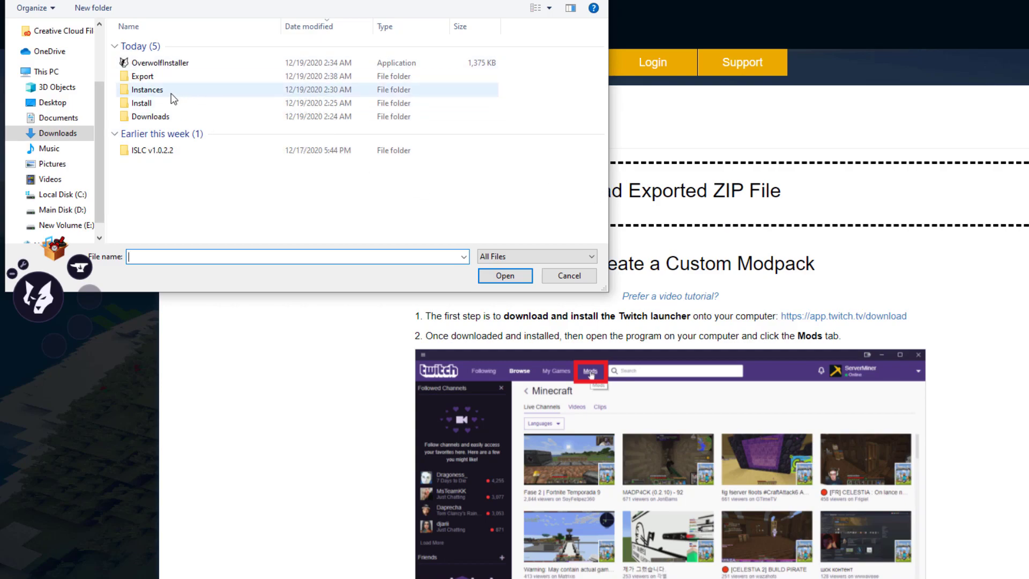
Open the Export folder and upload the serverminer-1 ZIP from it
{"action": "double_click", "coordinate": [160, 79]}
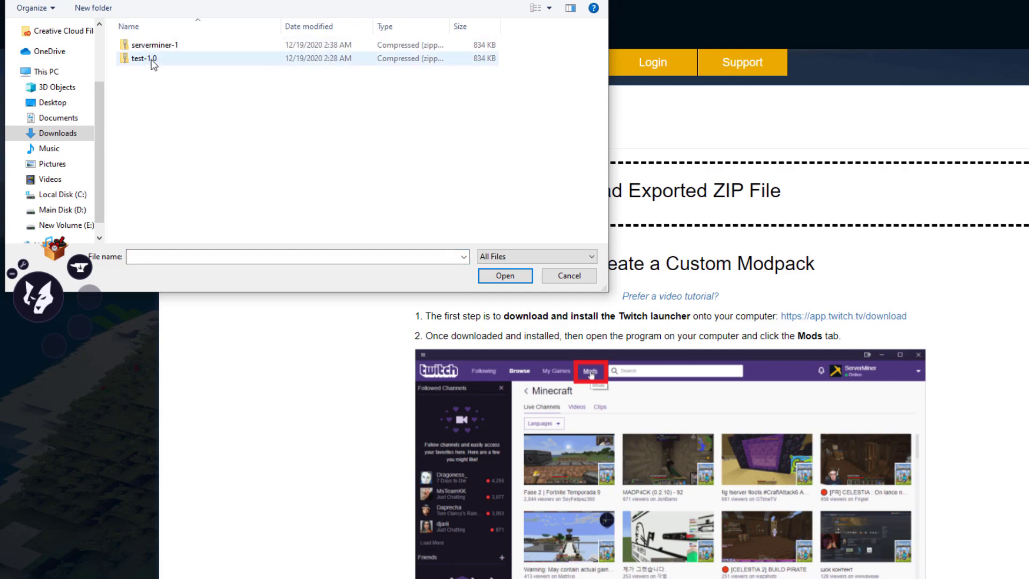
{"action": "left_click", "coordinate": [183, 46]}
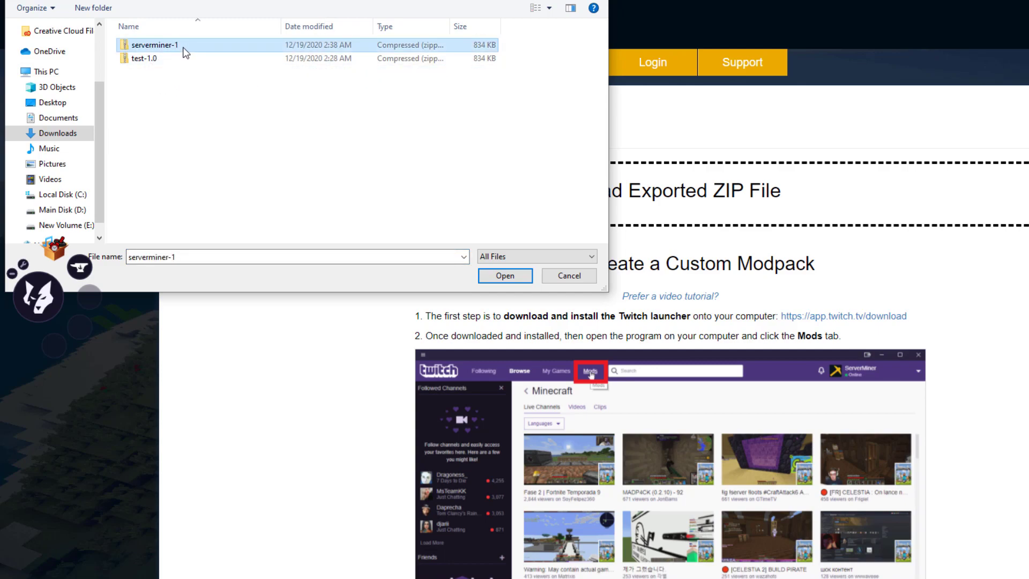
{"action": "left_click", "coordinate": [505, 277]}
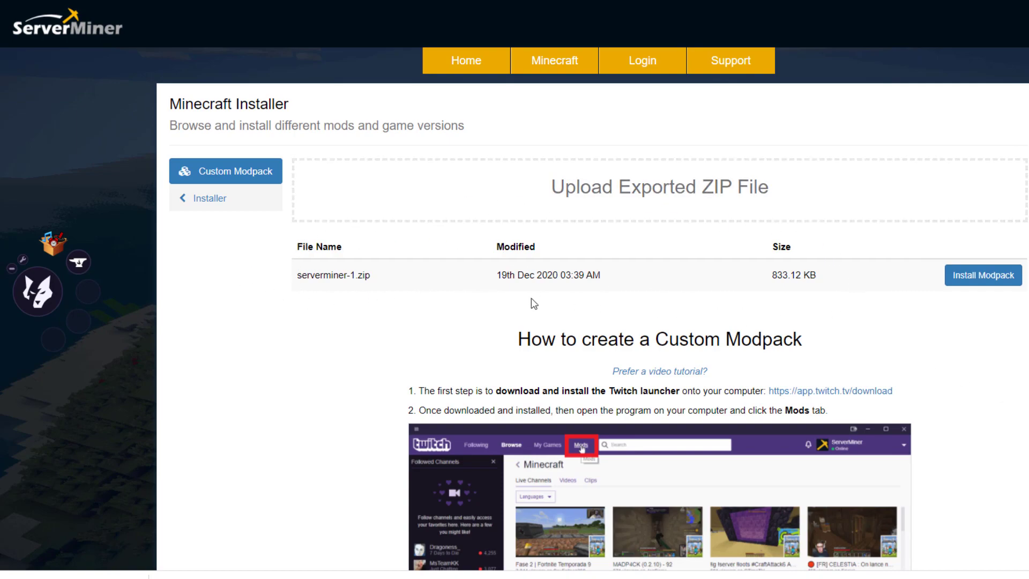
Install the uploaded serverminer-1 modpack on a new world
{"action": "left_click", "coordinate": [975, 288]}
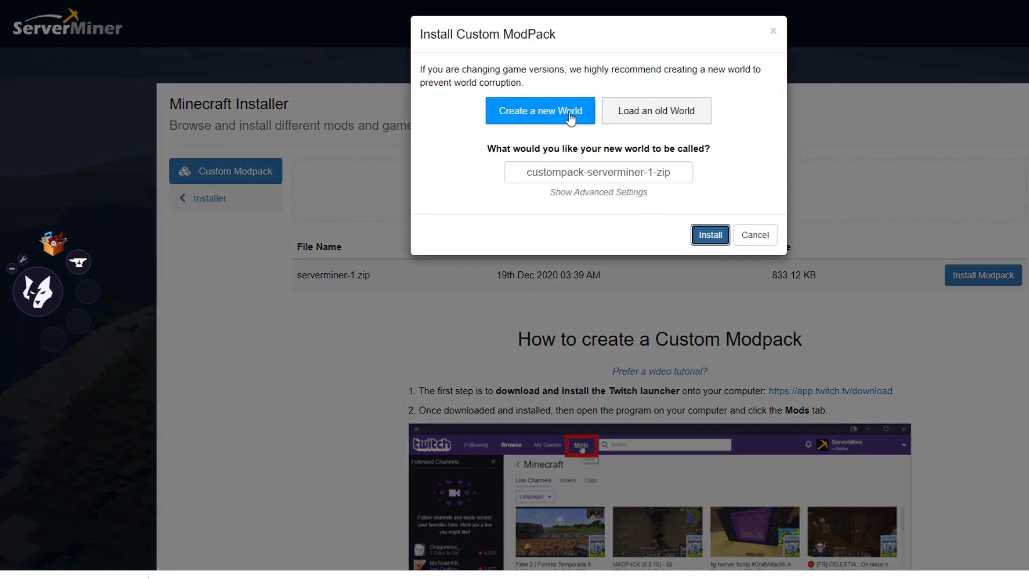
{"action": "left_click", "coordinate": [712, 236]}
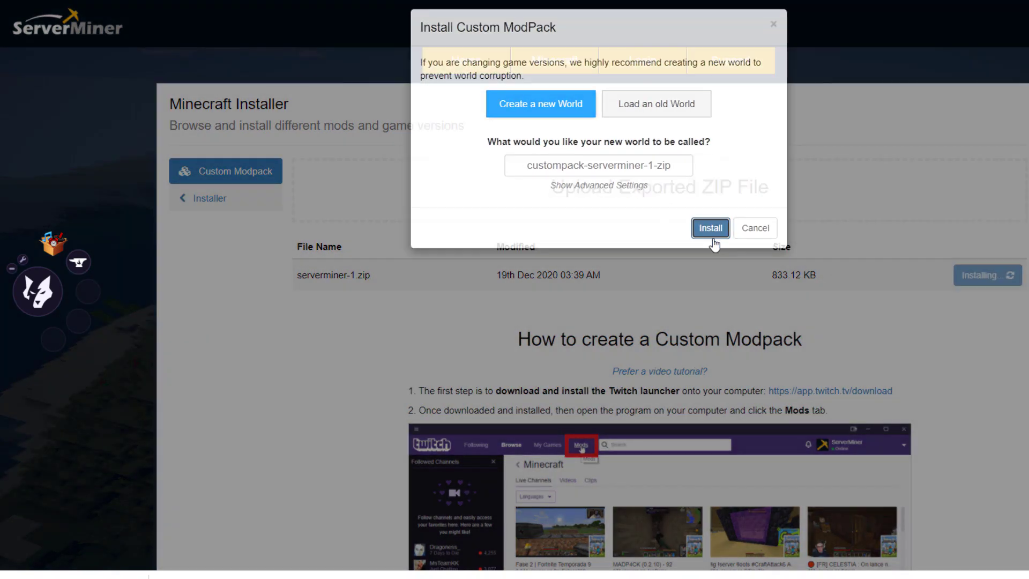